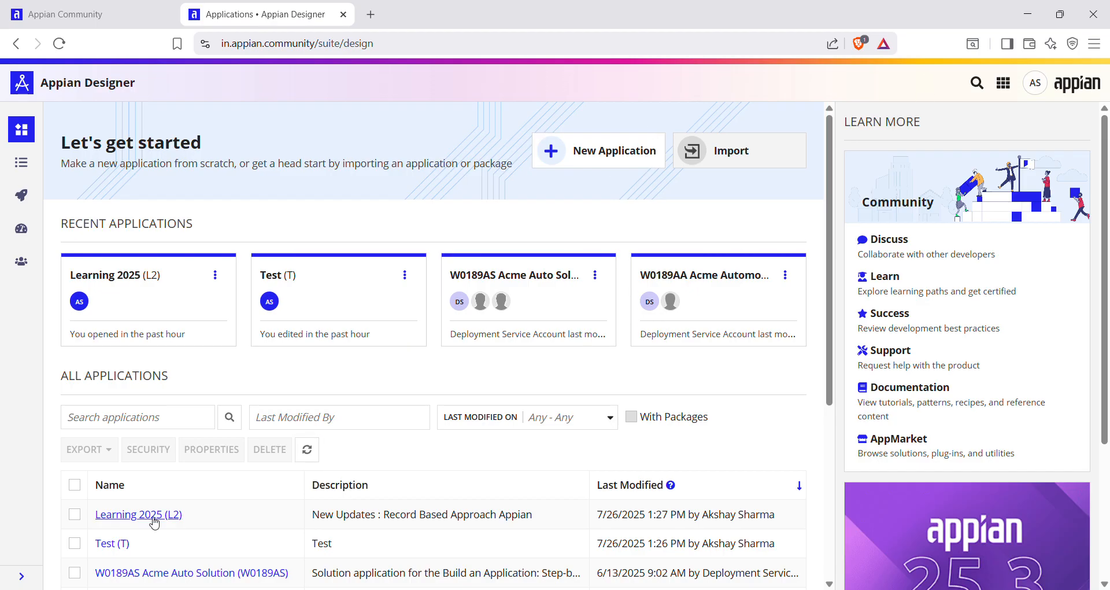
Open the Learning 2025 application and start a new record type named L2 Understand Record.
left_click(154, 519)
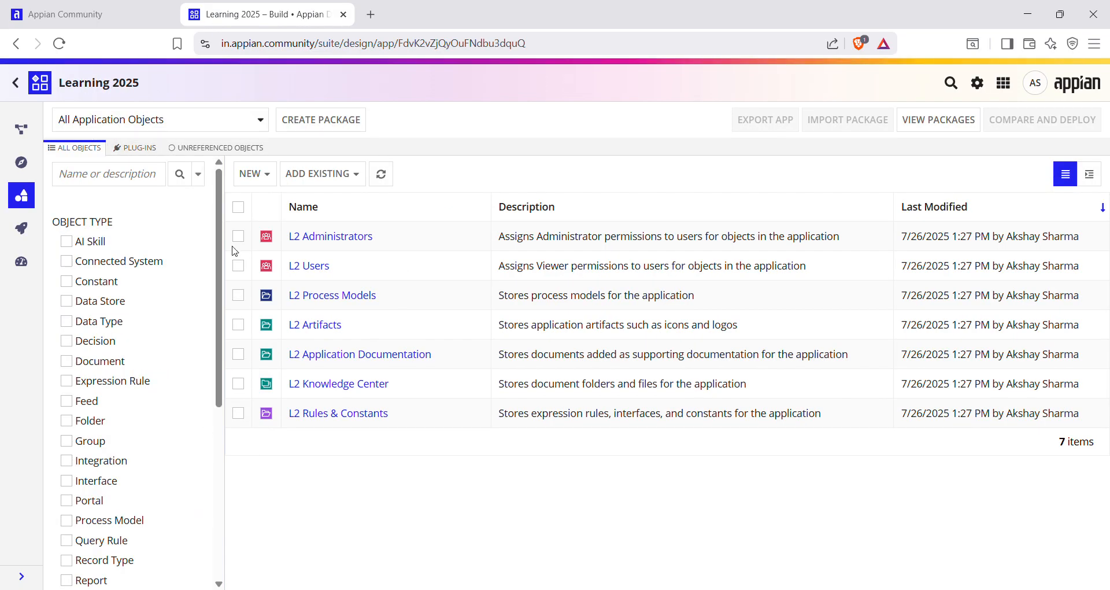
left_click(274, 181)
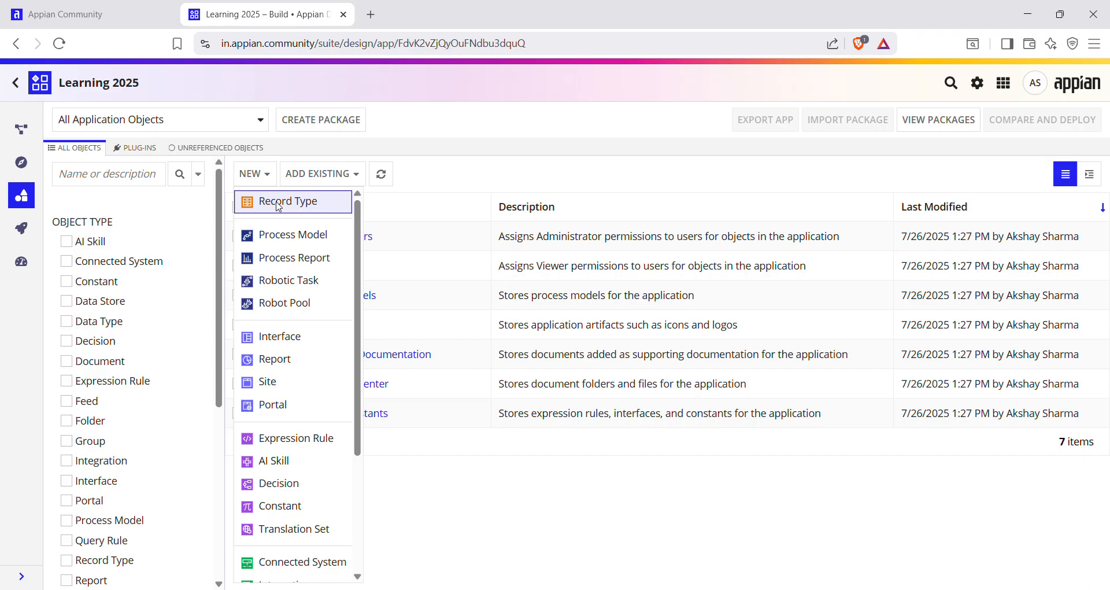
left_click(278, 205)
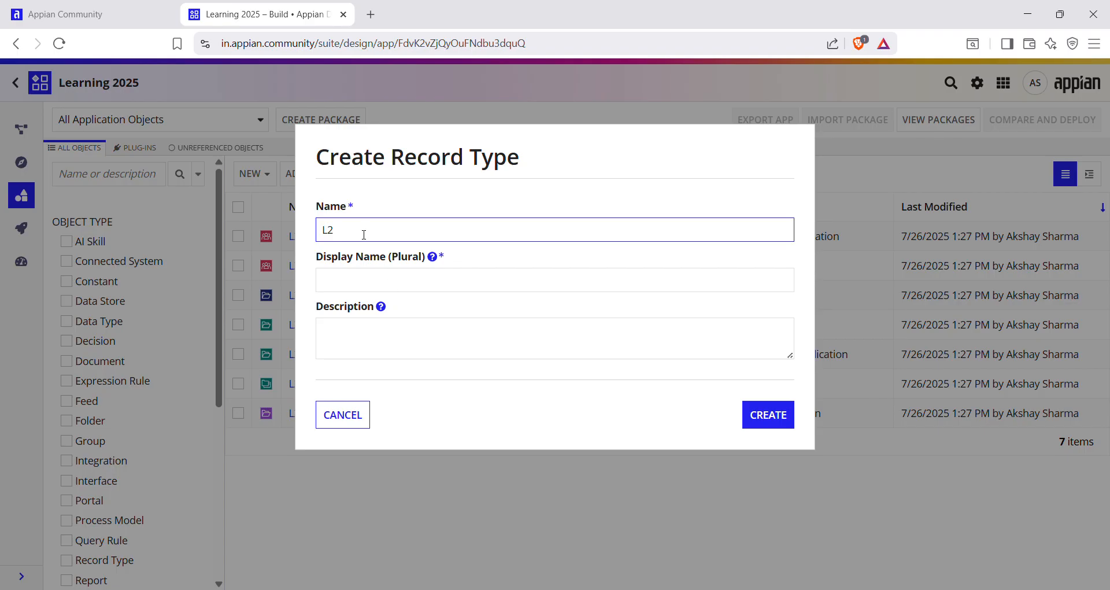
type("Understand Record")
left_click(436, 193)
Give the record type the description Record Learning and finish creating it.
left_click(394, 334)
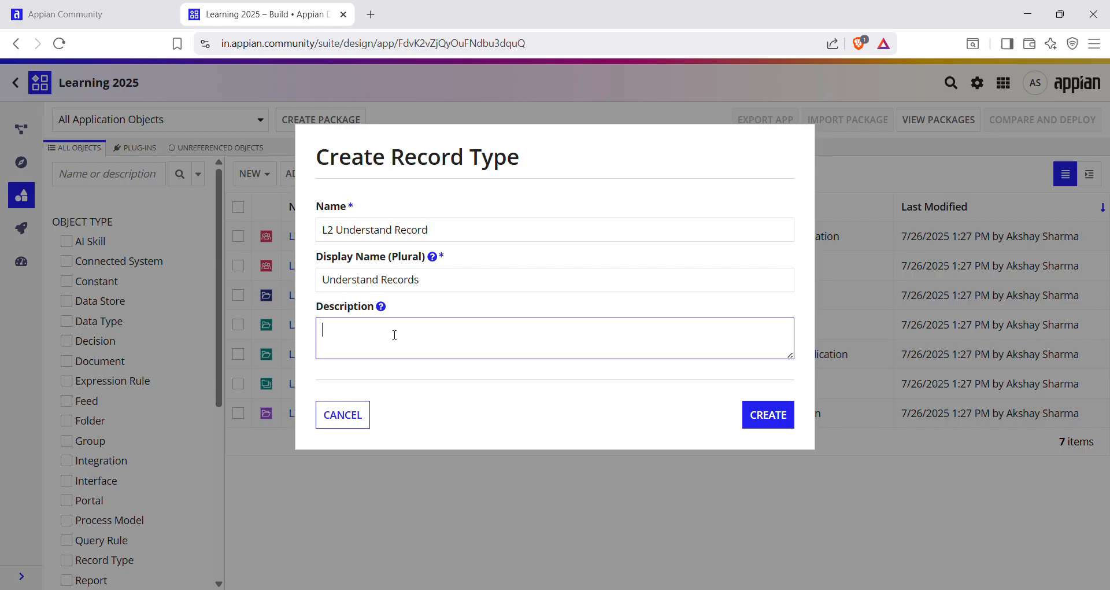
type("Record Learning")
left_click(757, 421)
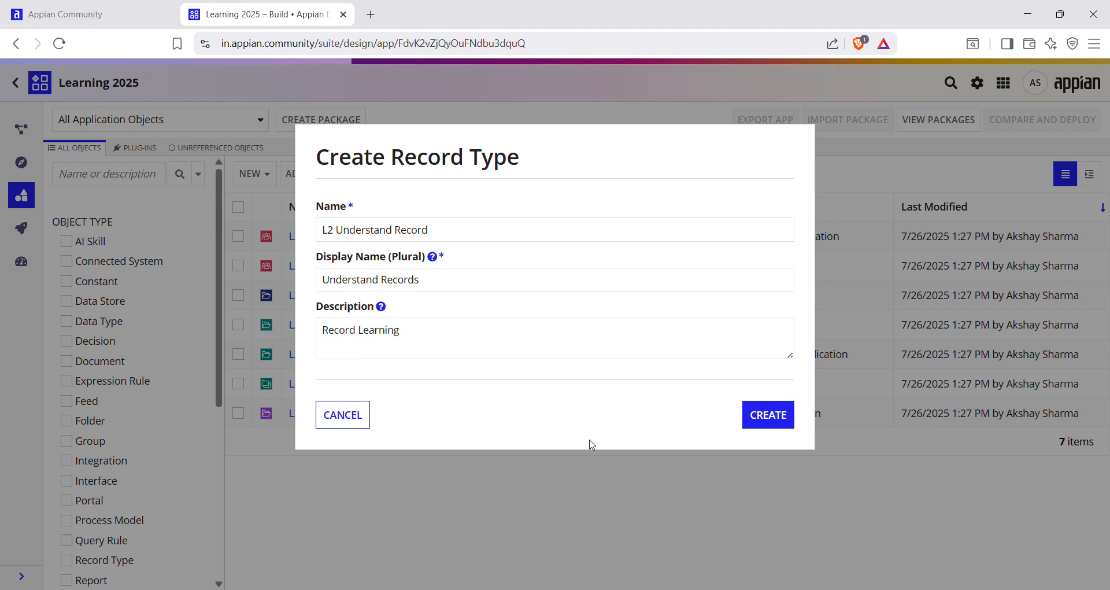
left_click(777, 527)
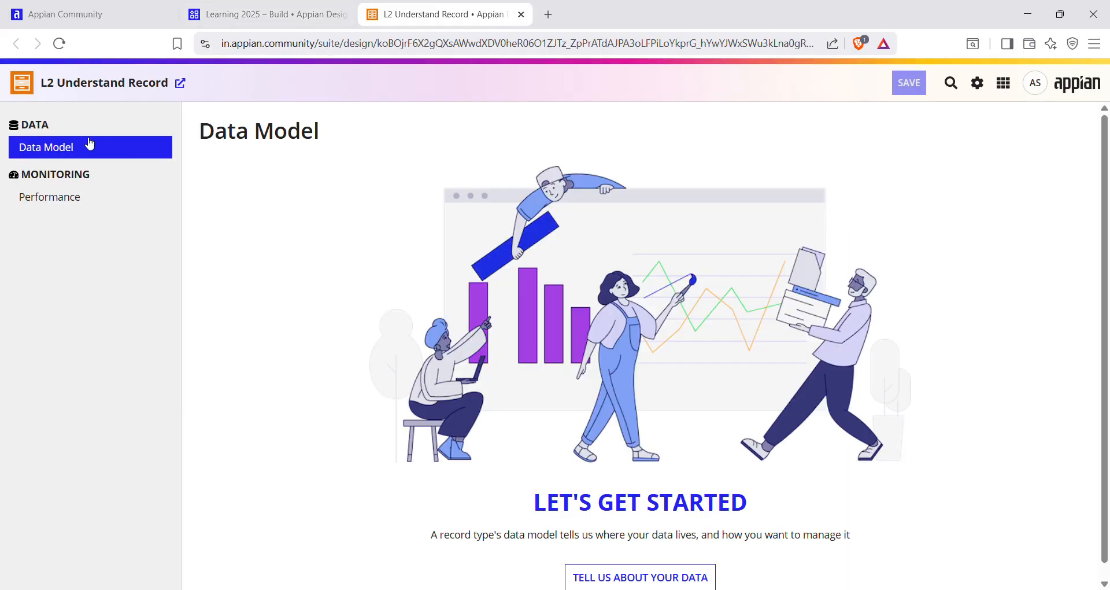
scroll(312, 399, "down", 1)
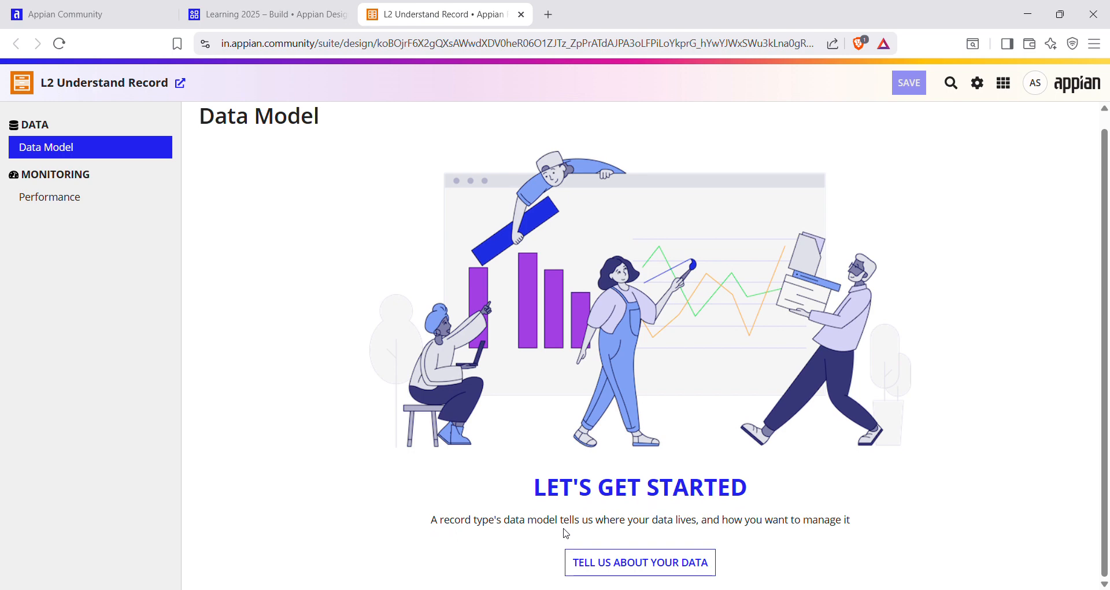
left_click(266, 13)
left_click(266, 175)
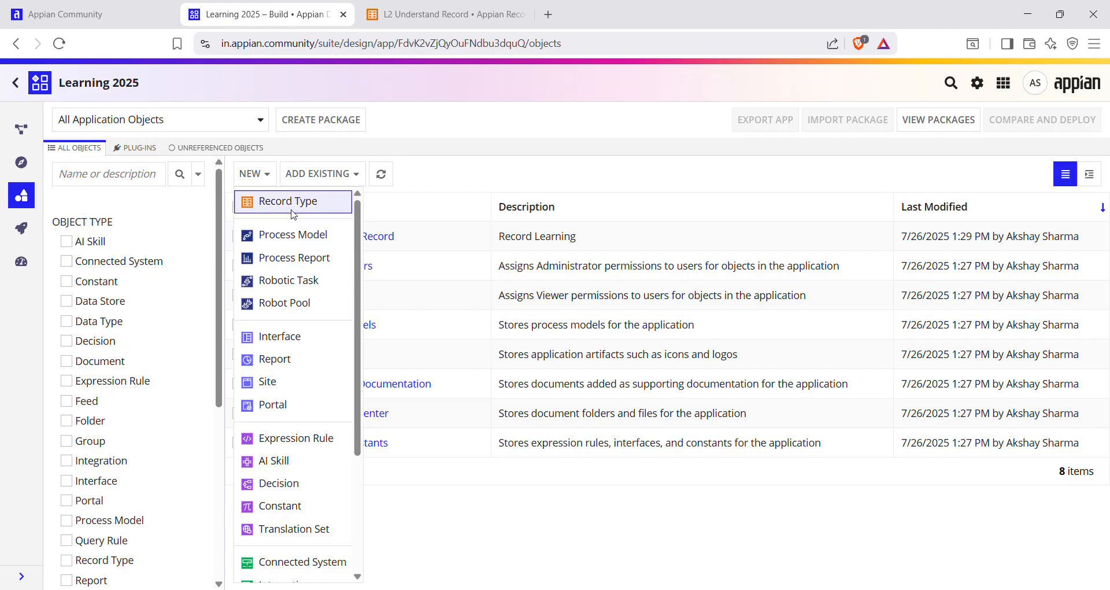
left_click(408, 7)
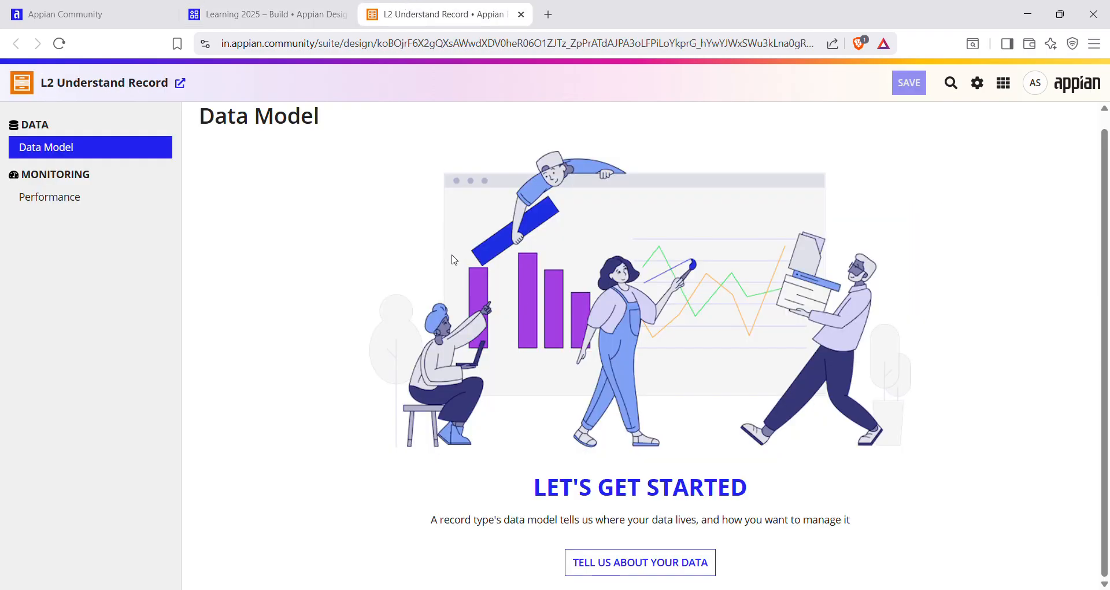
left_click(247, 12)
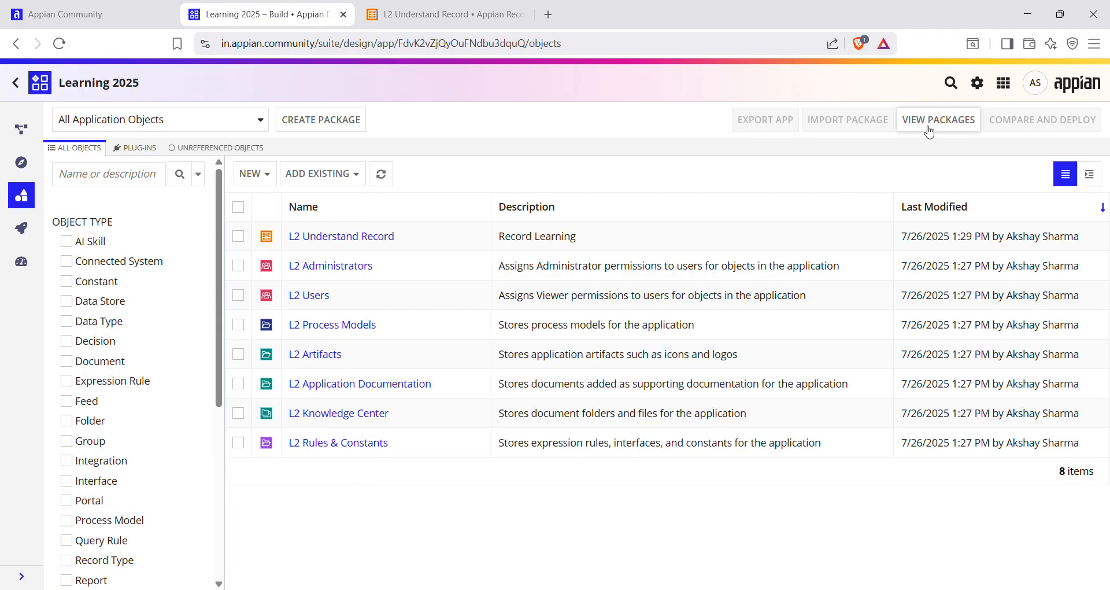
left_click(414, 7)
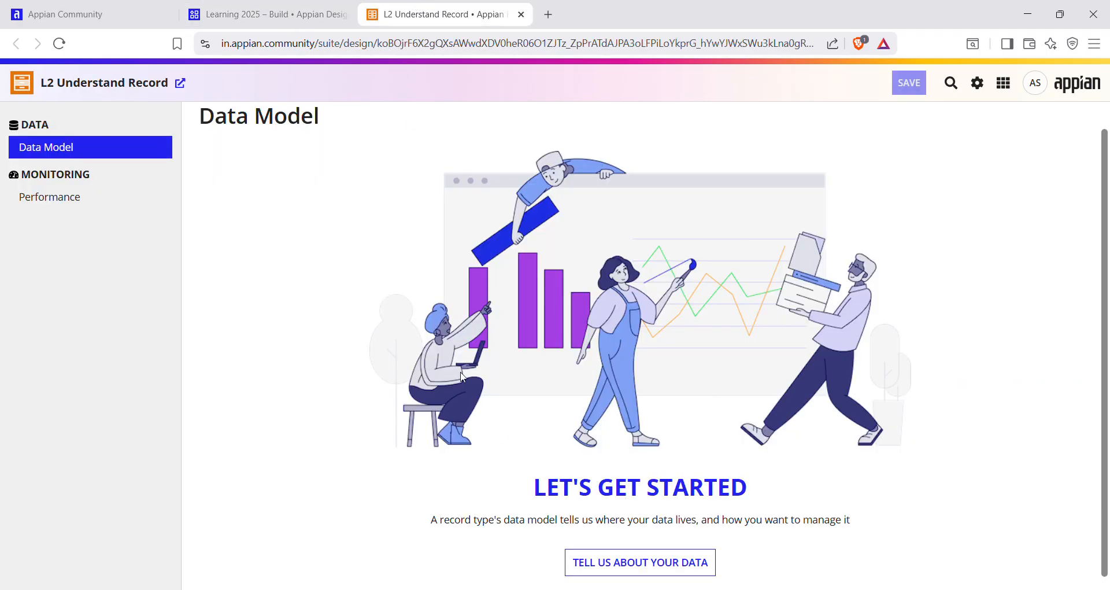
Configure the record type's data source to start from scratch with a new data model.
left_click(591, 570)
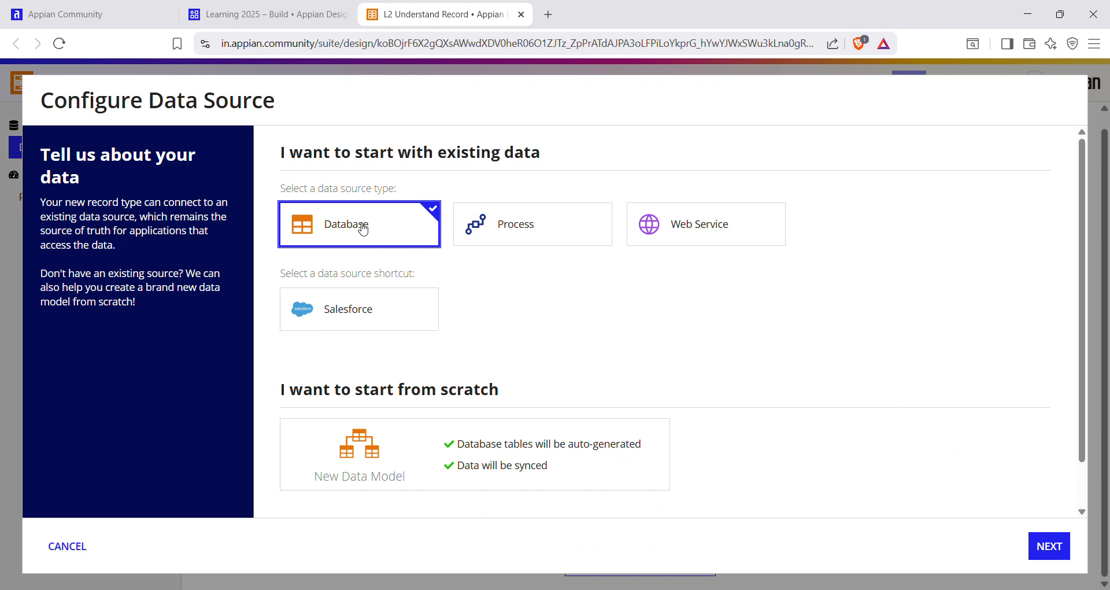
left_click_drag(280, 391, 511, 402)
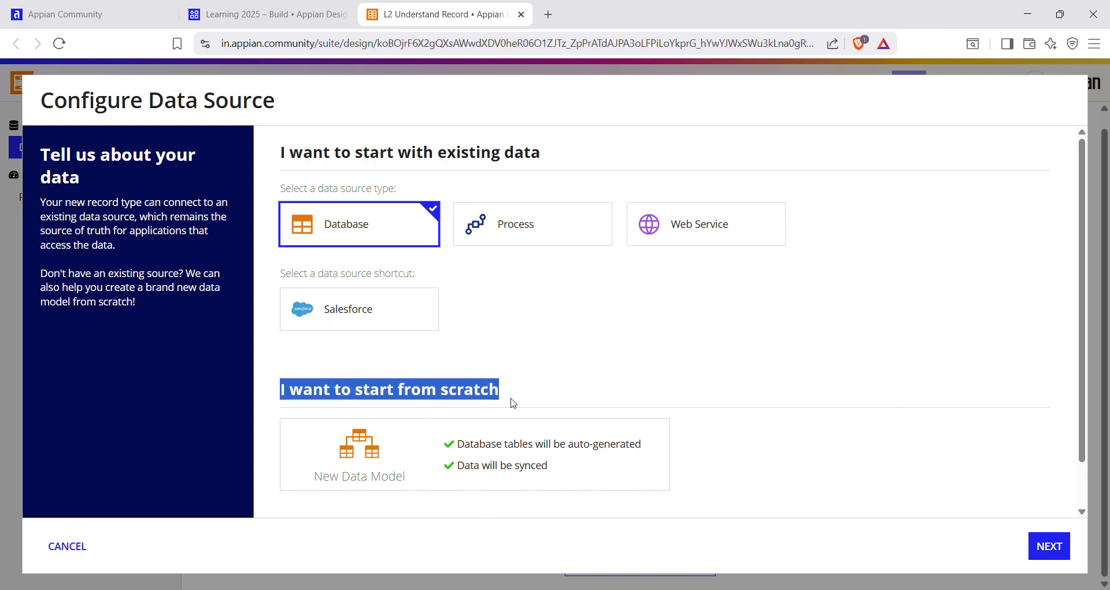
left_click(515, 460)
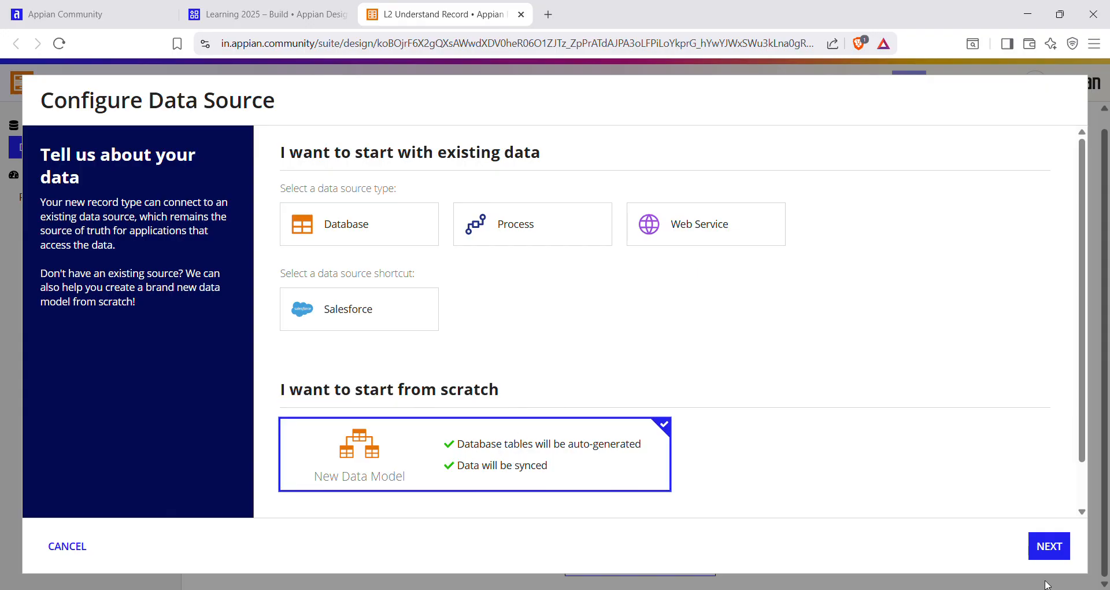
left_click(1049, 546)
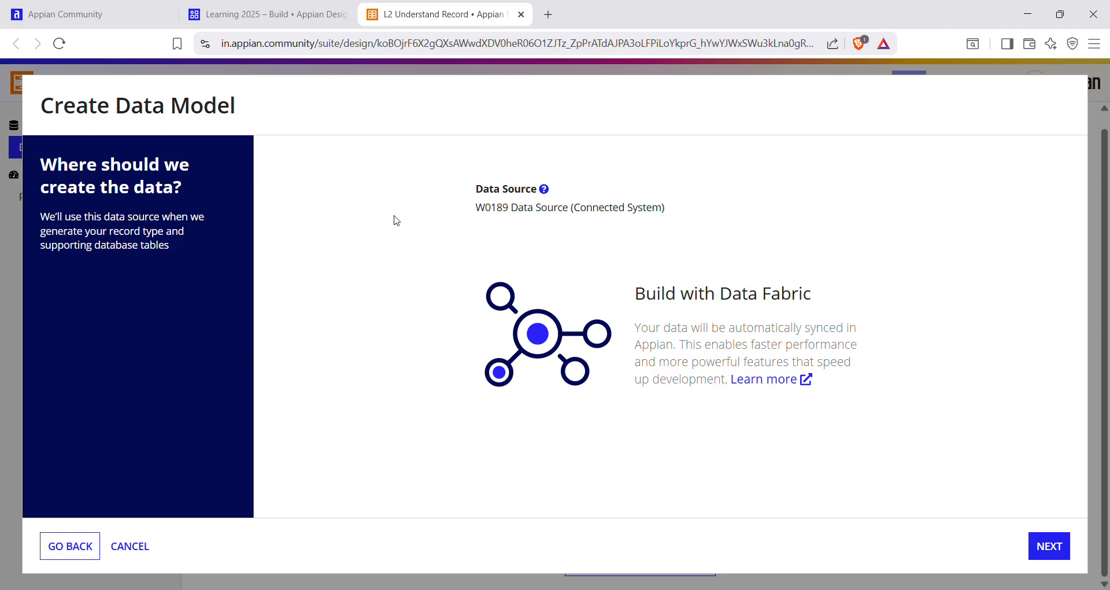
Accept W0189 Data Source (Connected System) as the place where the data model is created.
left_click_drag(474, 187, 664, 218)
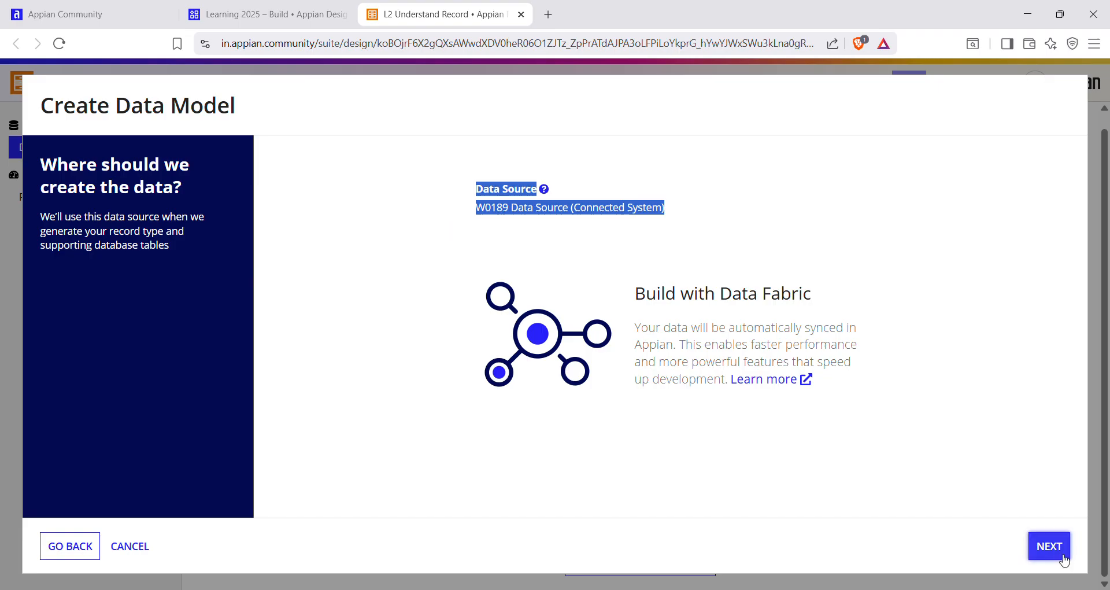
left_click(504, 222)
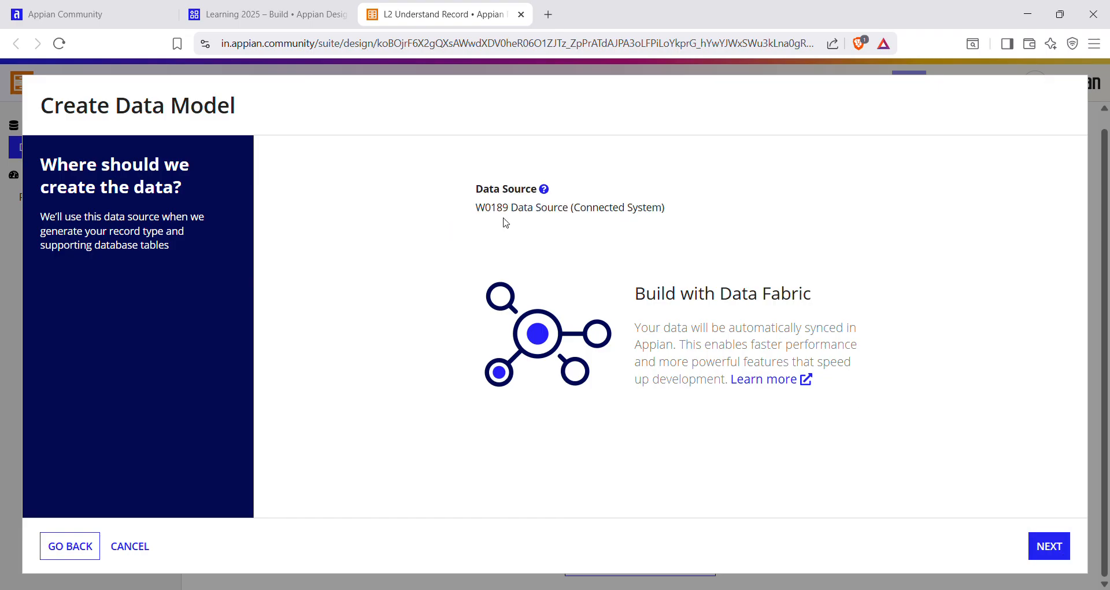
left_click(1060, 553)
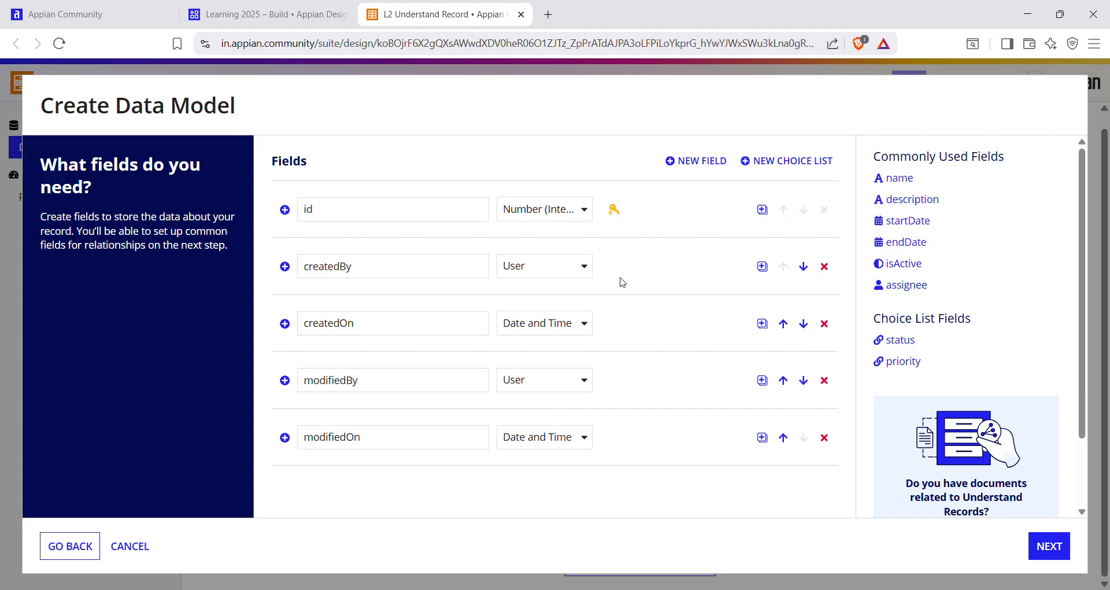
Review the data model's default fields and the data types offered for the createdBy field.
double_click(307, 212)
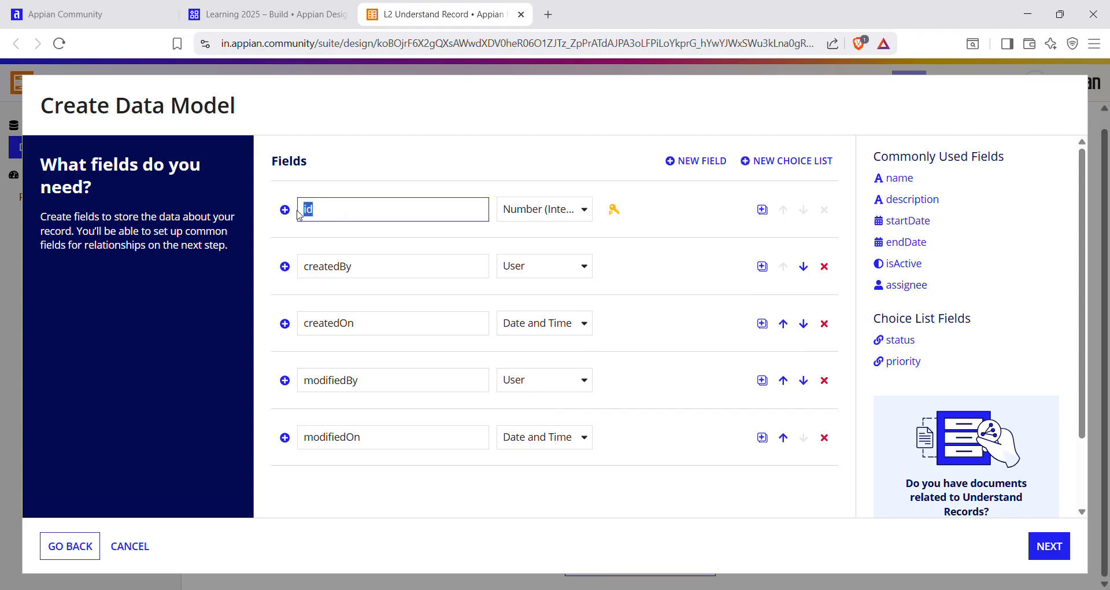
double_click(311, 272)
double_click(301, 323)
double_click(298, 380)
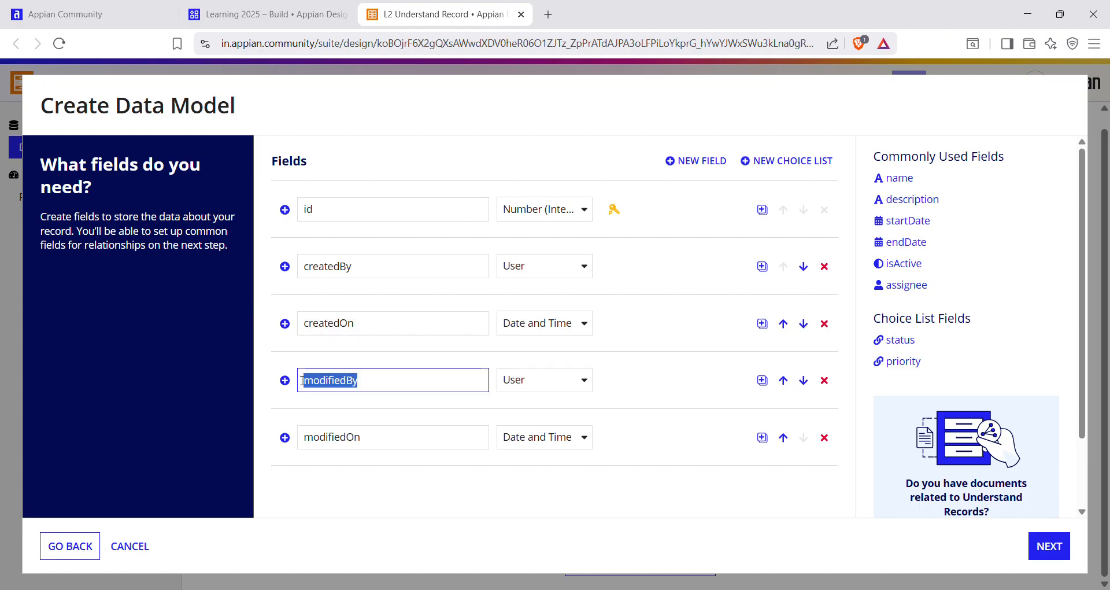
double_click(300, 437)
left_click(227, 422)
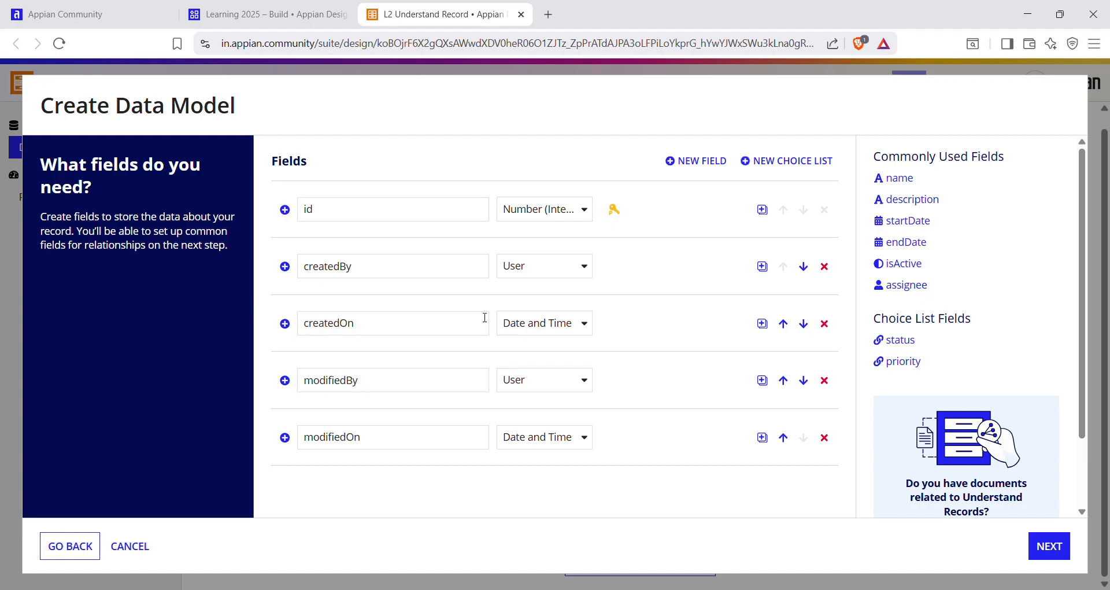
left_click(584, 266)
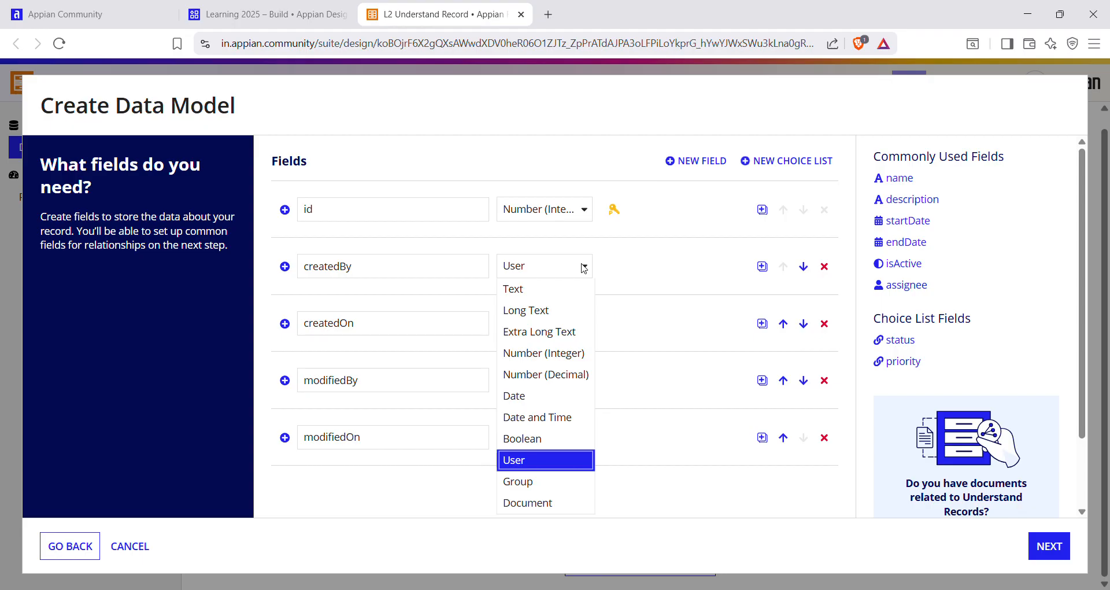
Add a new field named userName of type Text to the data model.
left_click(699, 166)
left_click(699, 166)
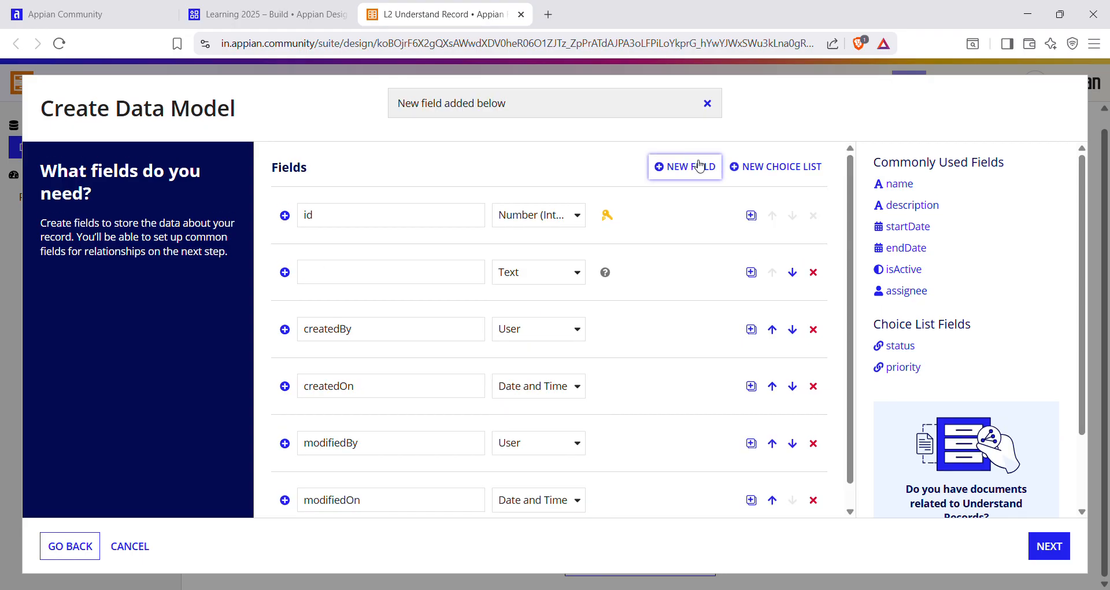
left_click(424, 281)
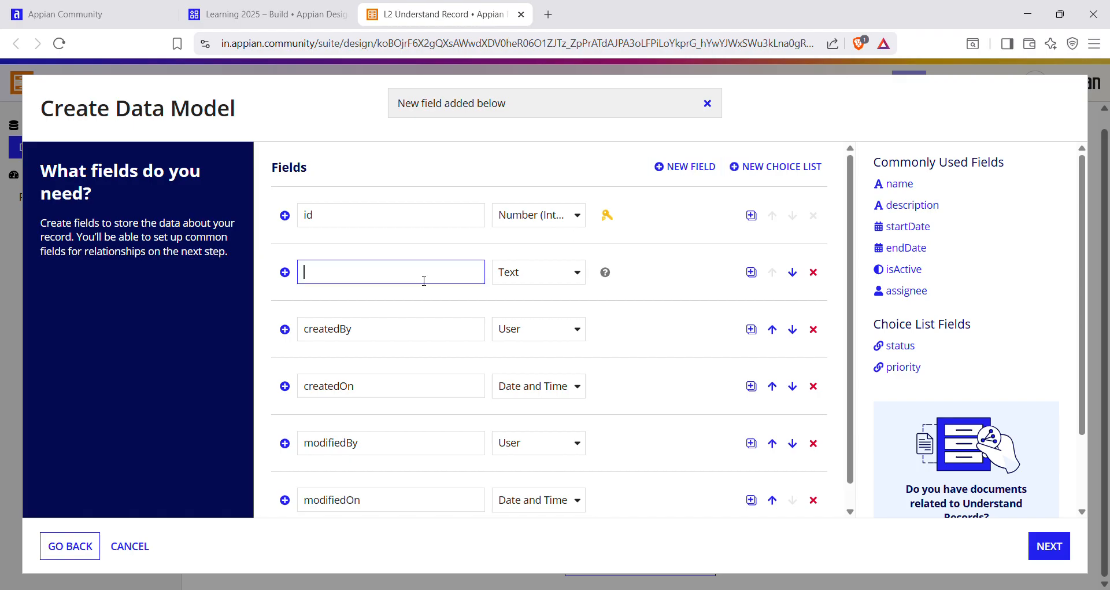
type("userName")
left_click(548, 268)
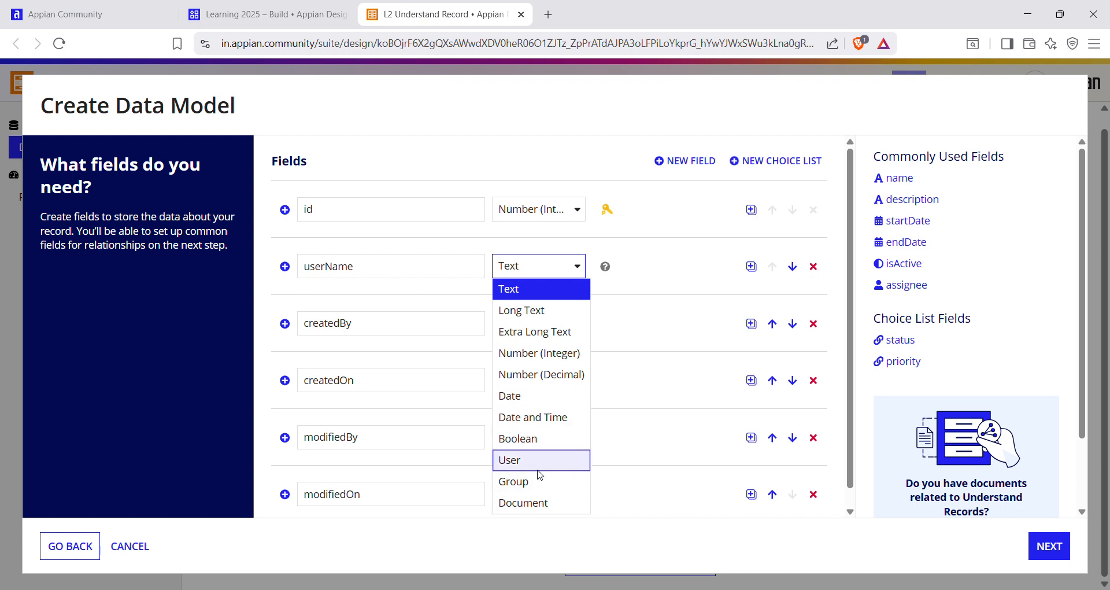
left_click(523, 294)
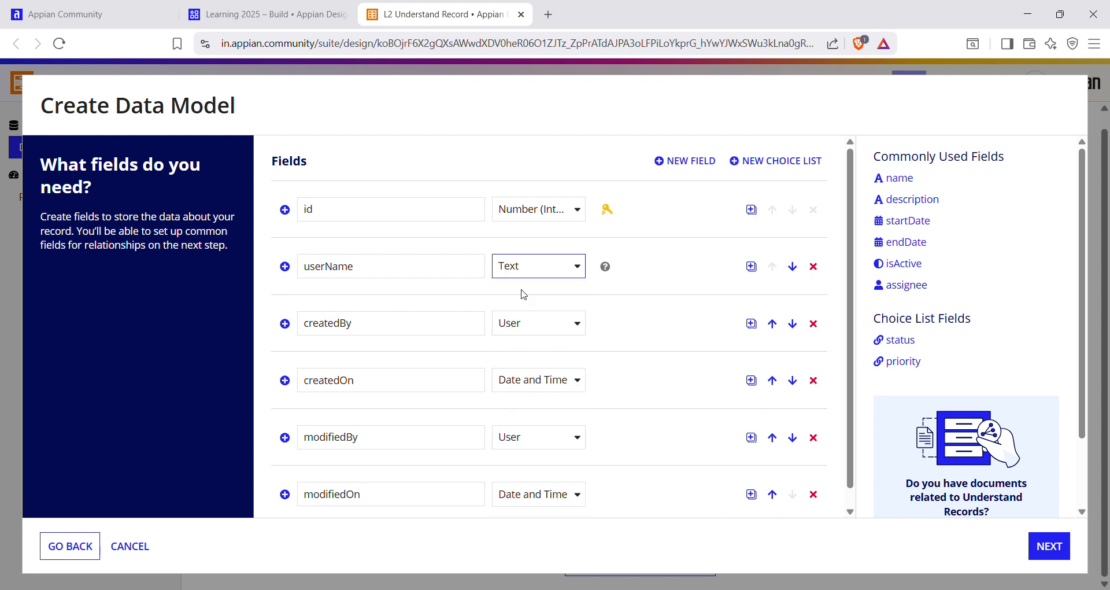
mouse_move(607, 270)
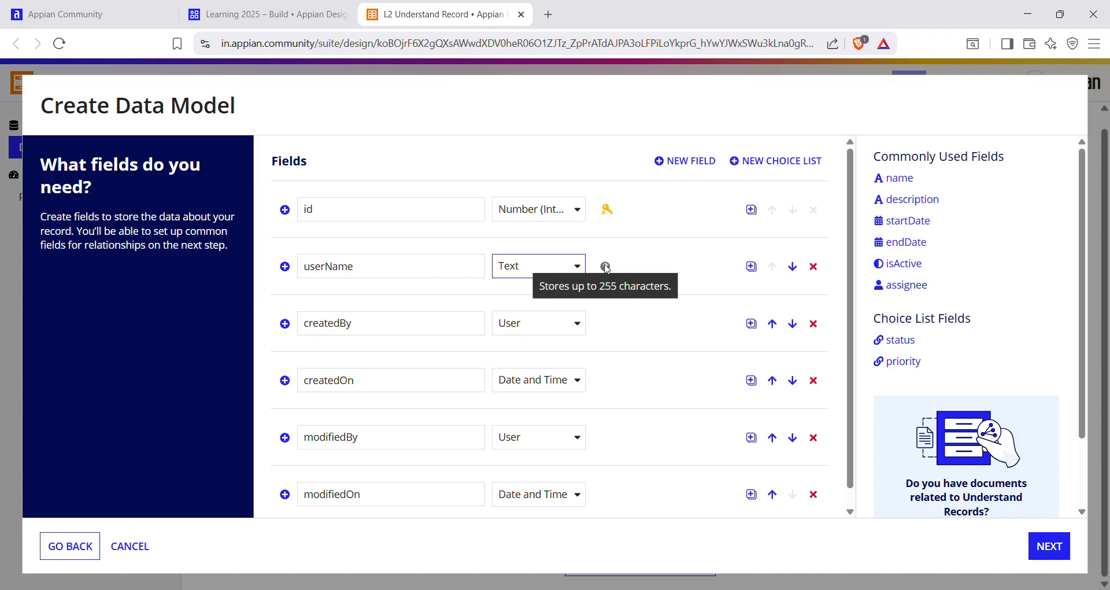
Add a second new field named userEmail, keeping its type as Text.
left_click(710, 164)
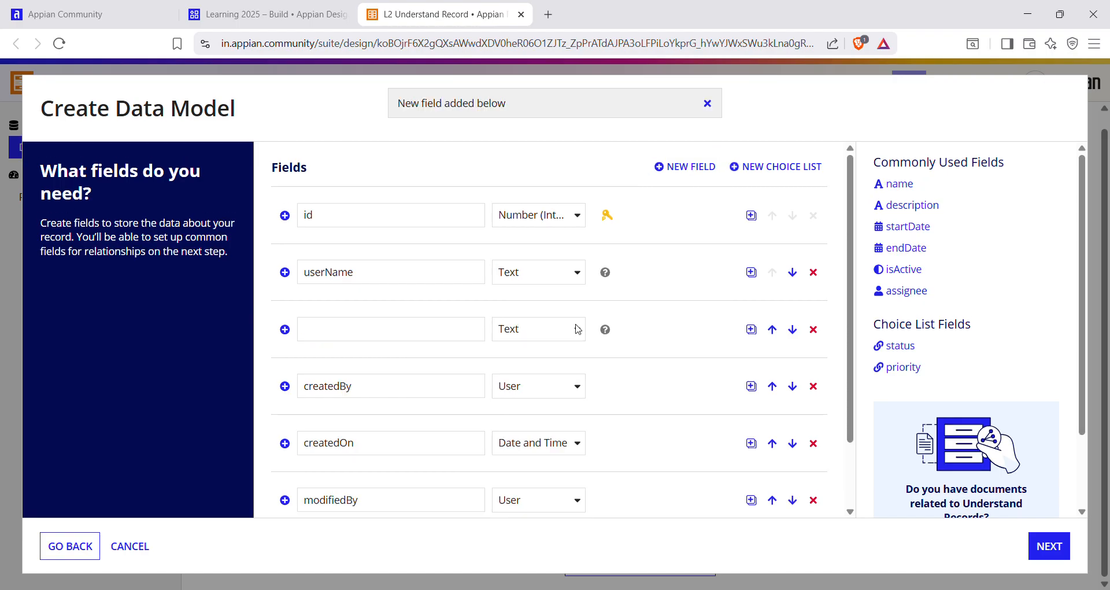
left_click(361, 336)
type("us")
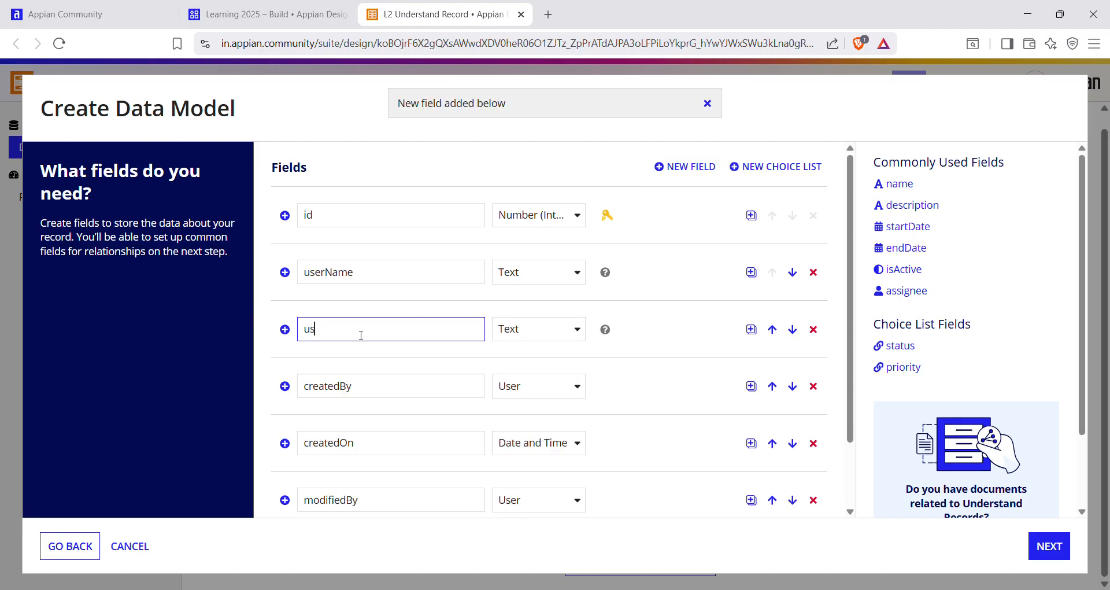
type("erEmail")
left_click(575, 331)
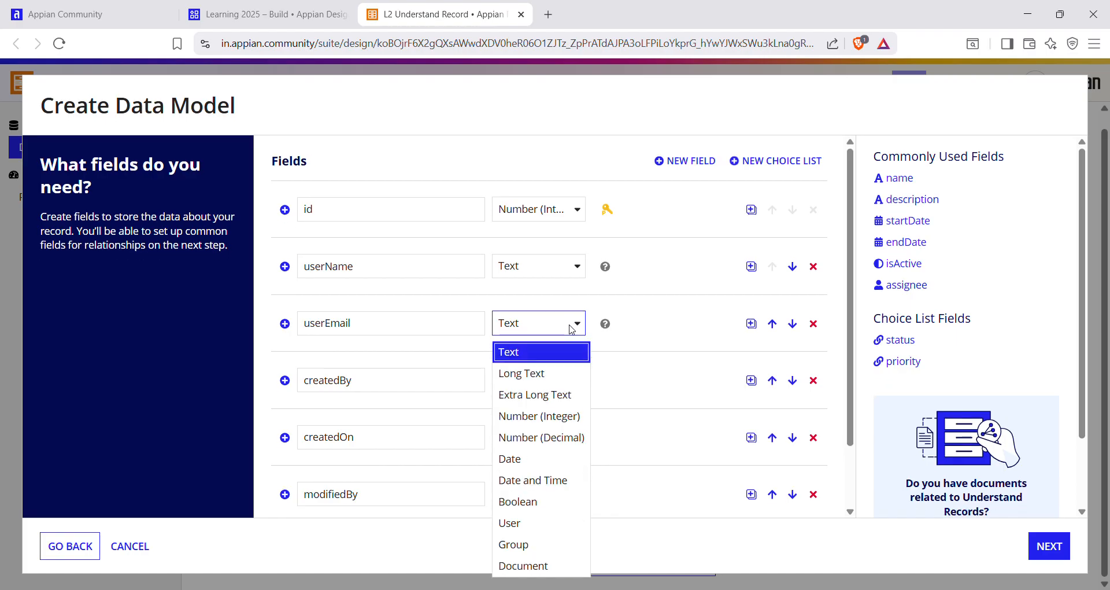
Add a field named phone and set its type to Number (Integer).
left_click(659, 162)
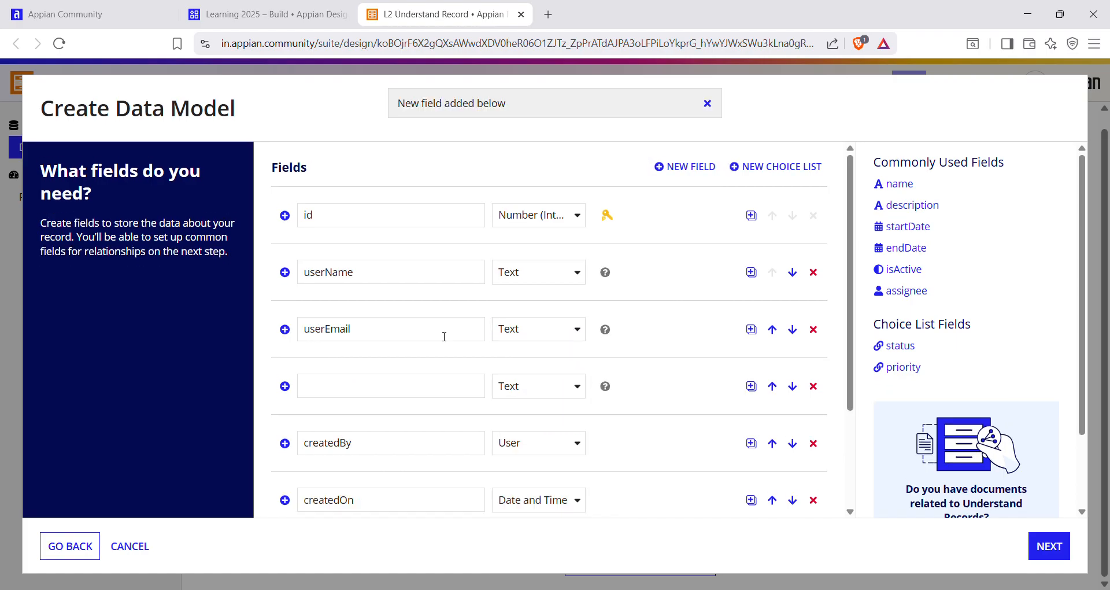
left_click(468, 395)
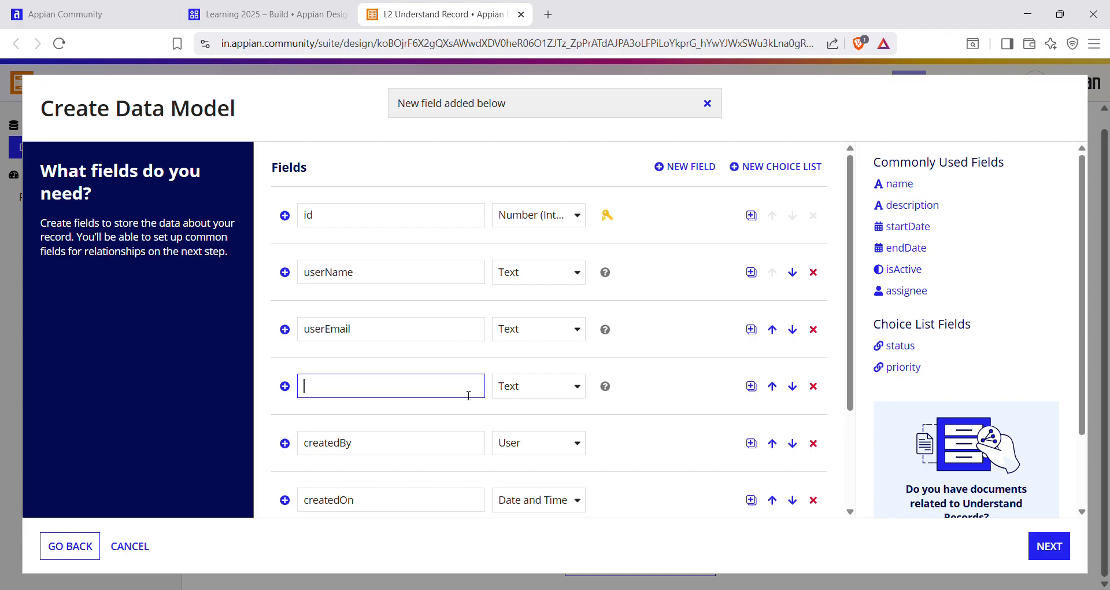
type("phone")
left_click(575, 387)
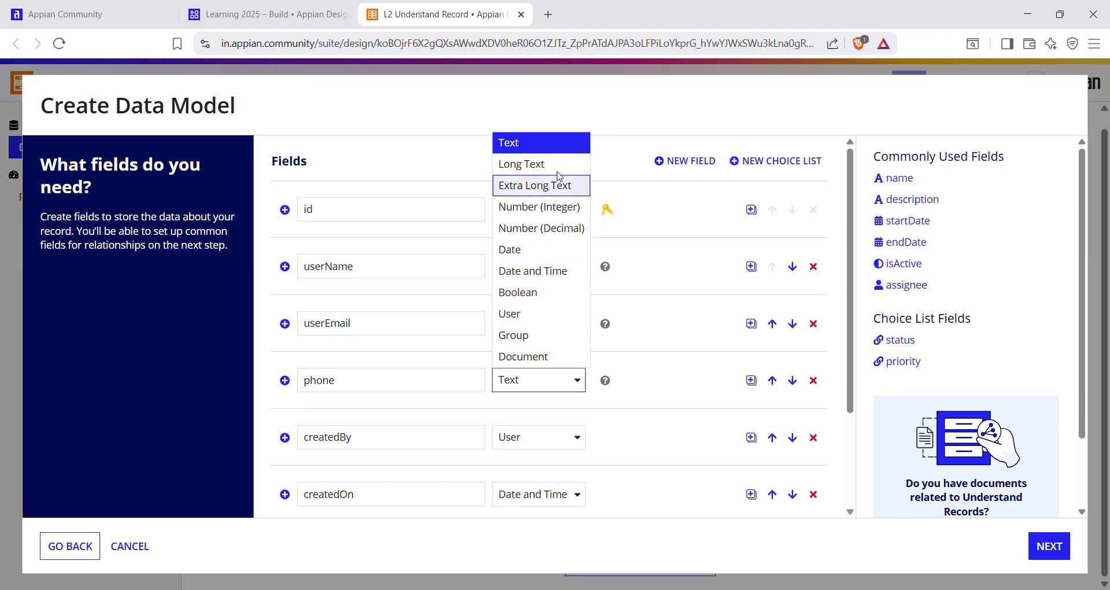
left_click(546, 207)
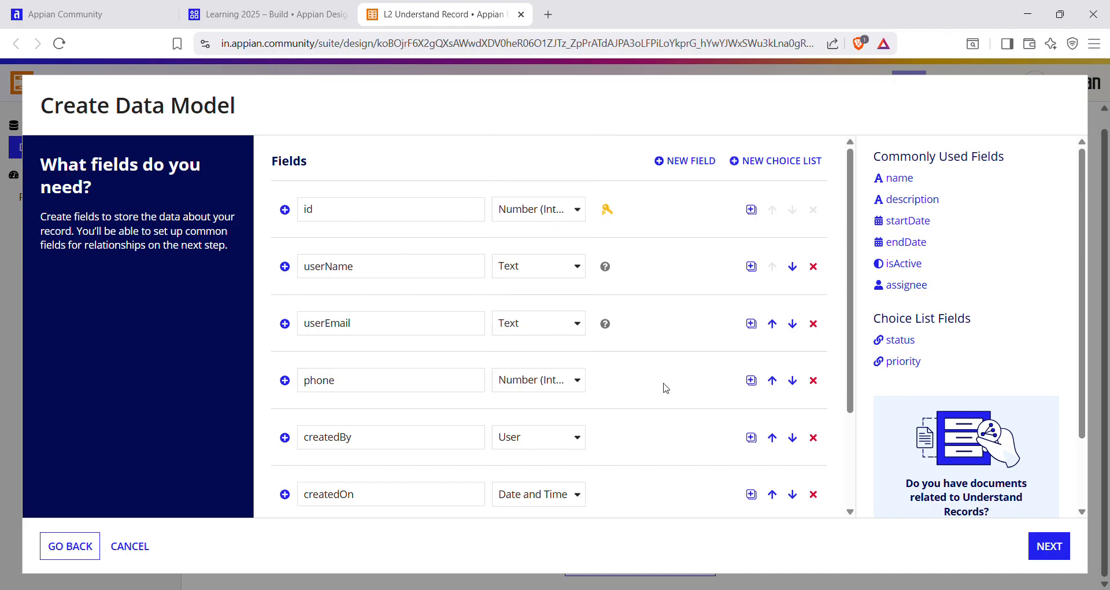
scroll(662, 386, "down", 3)
scroll(637, 399, "up", 3)
scroll(664, 439, "down", 2)
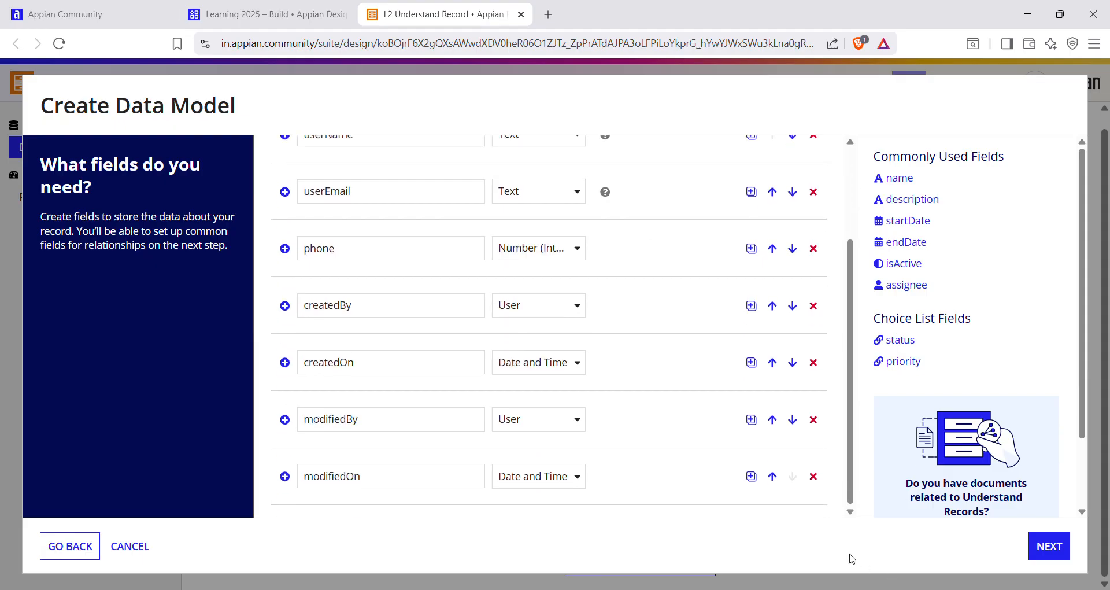
Keep the generated createdByUser and modifiedByUser relationships to the User record type and continue to the data model review.
scroll(708, 376, "up", 1)
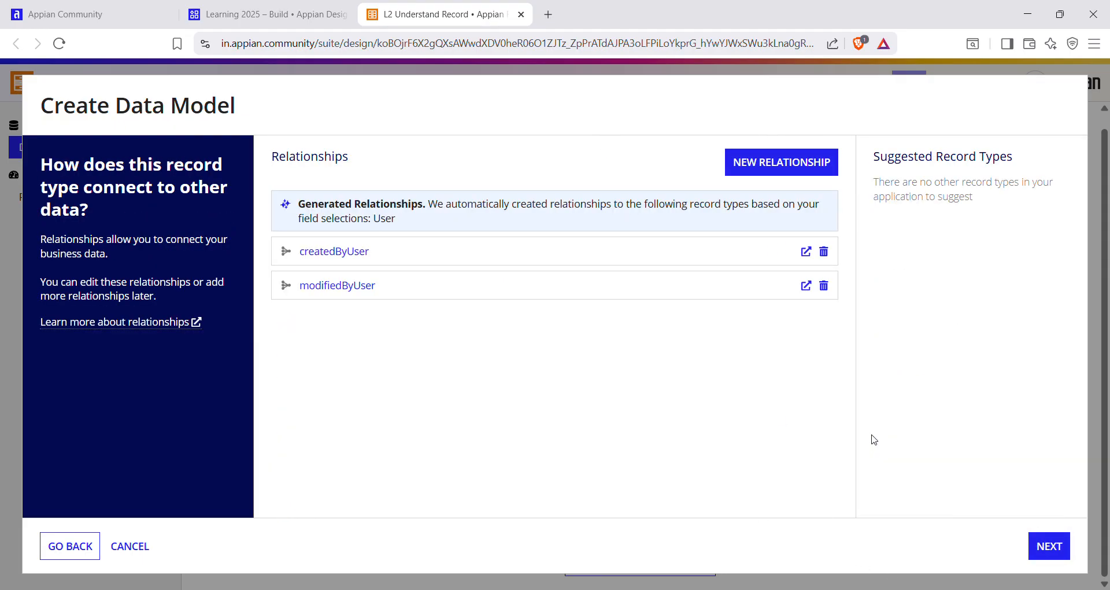
left_click_drag(297, 204, 403, 226)
left_click(402, 347)
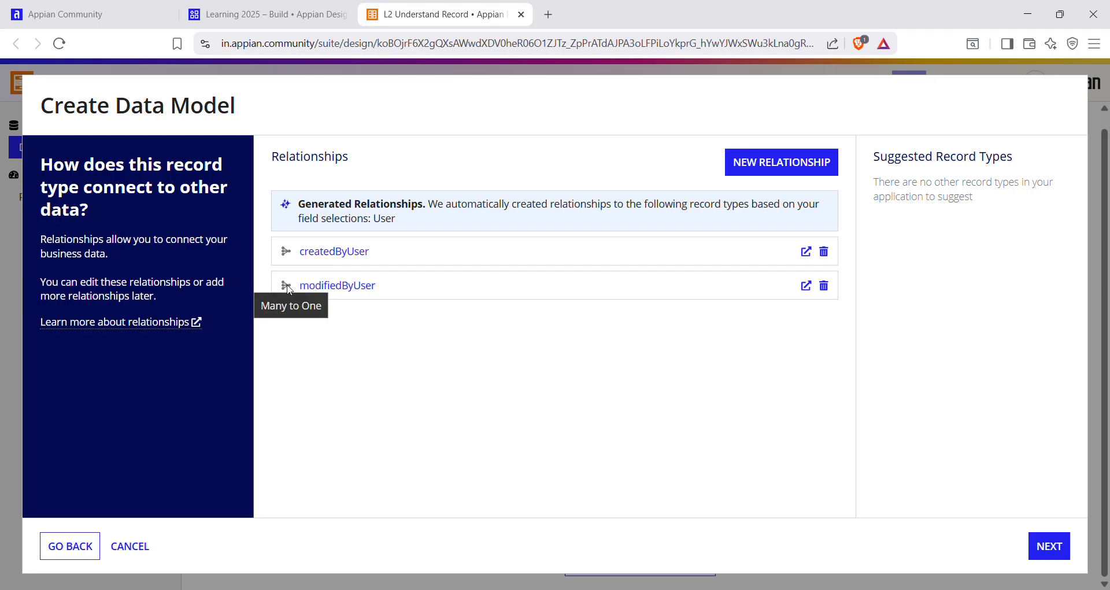
left_click_drag(298, 203, 463, 219)
left_click(464, 224)
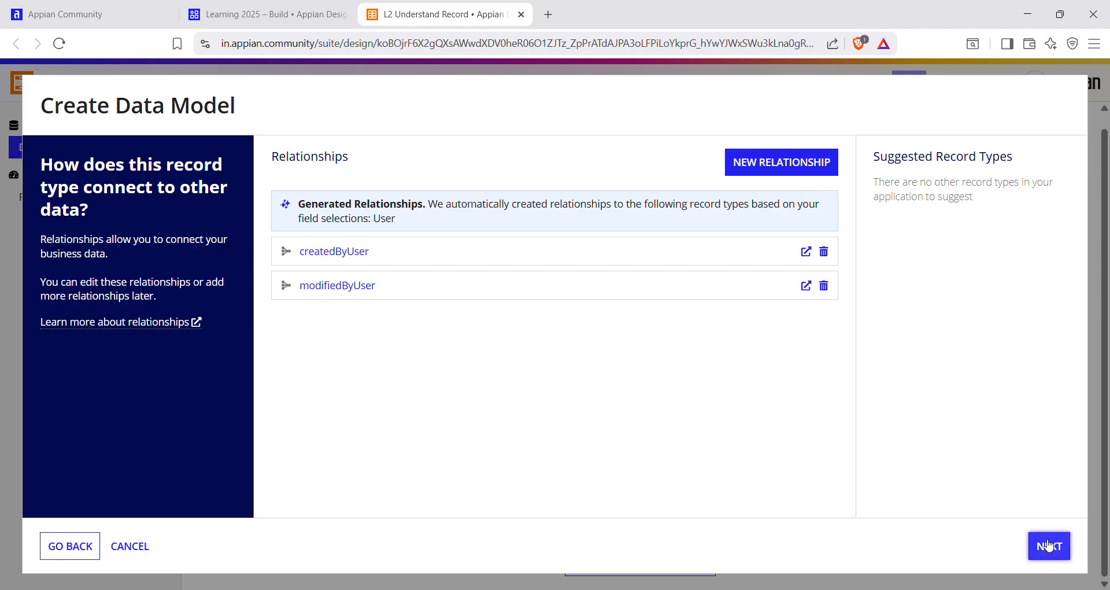
left_click(1024, 532)
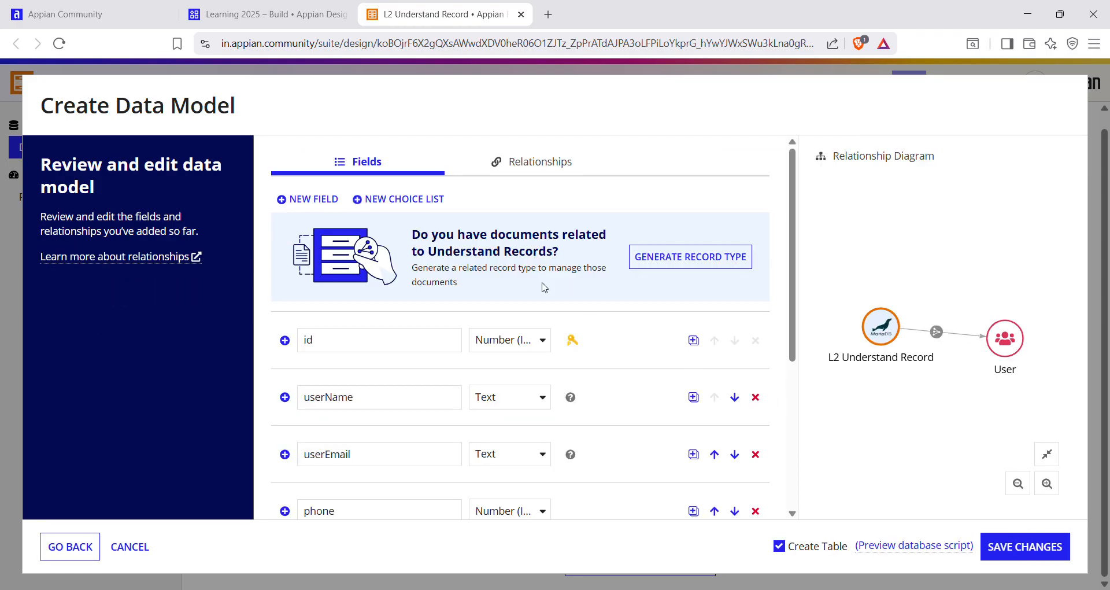
Examine the data model's fields, its generated relationships and the relationship diagram before saving.
scroll(534, 292, "down", 5)
scroll(559, 412, "up", 5)
scroll(572, 341, "down", 2)
scroll(571, 355, "down", 2)
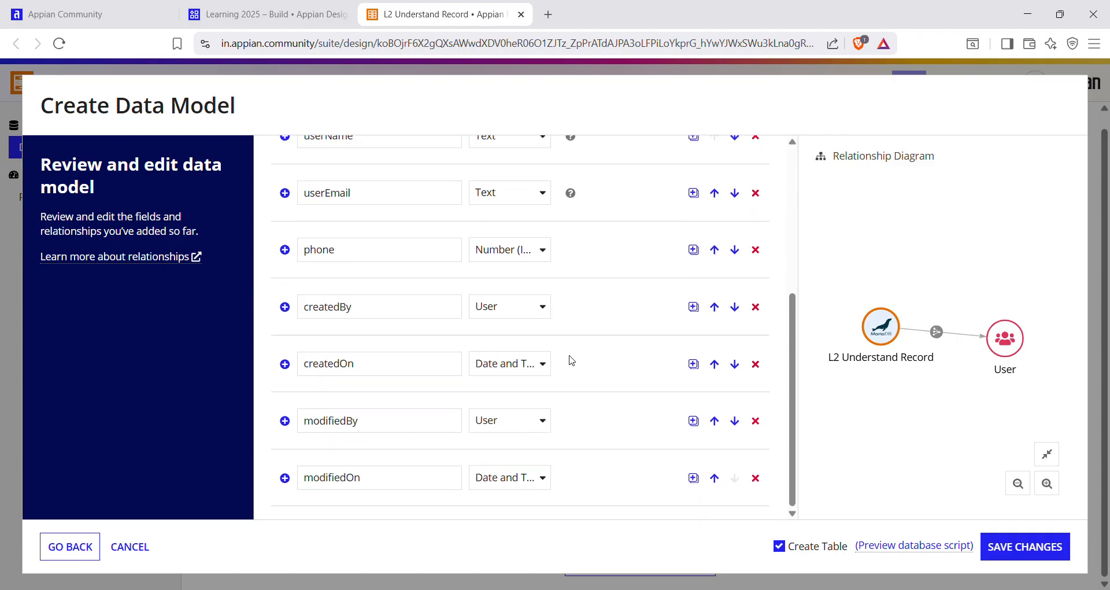
scroll(440, 356, "up", 4)
scroll(403, 351, "up", 1)
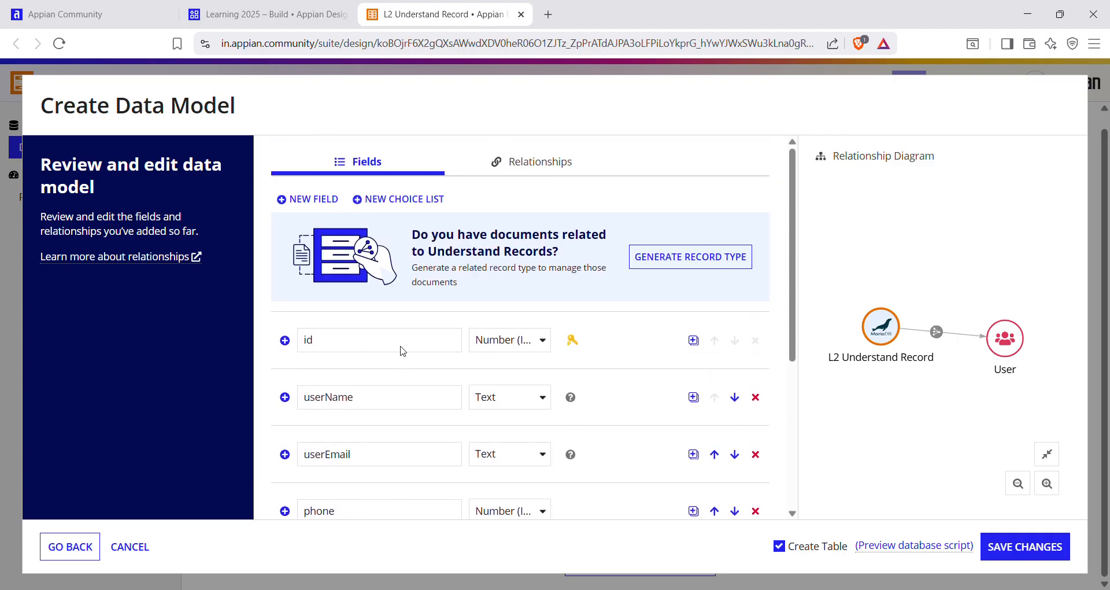
left_click(506, 173)
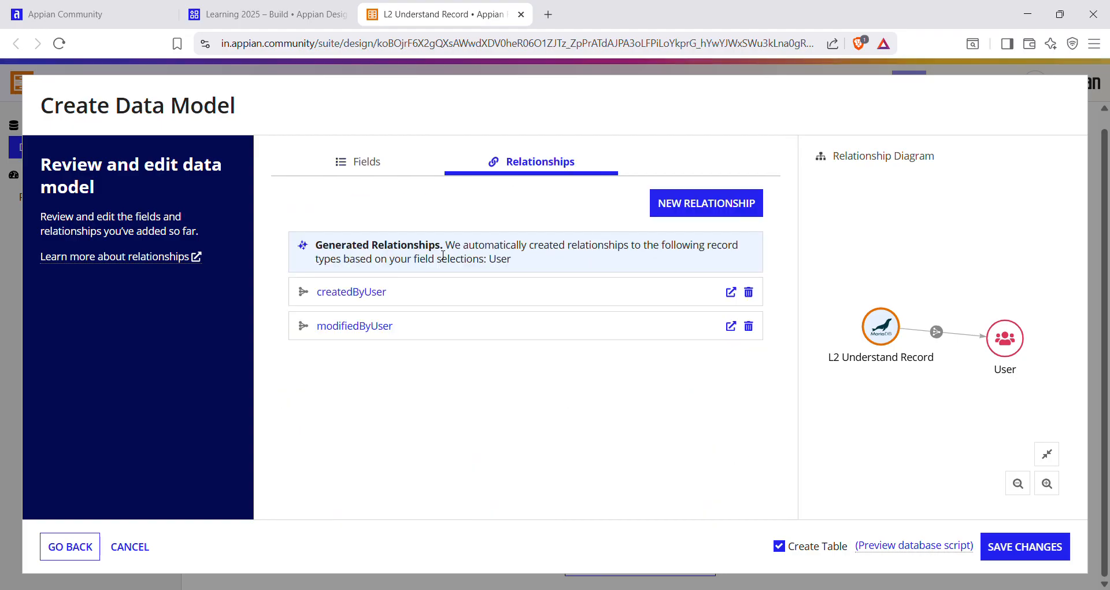
left_click(364, 163)
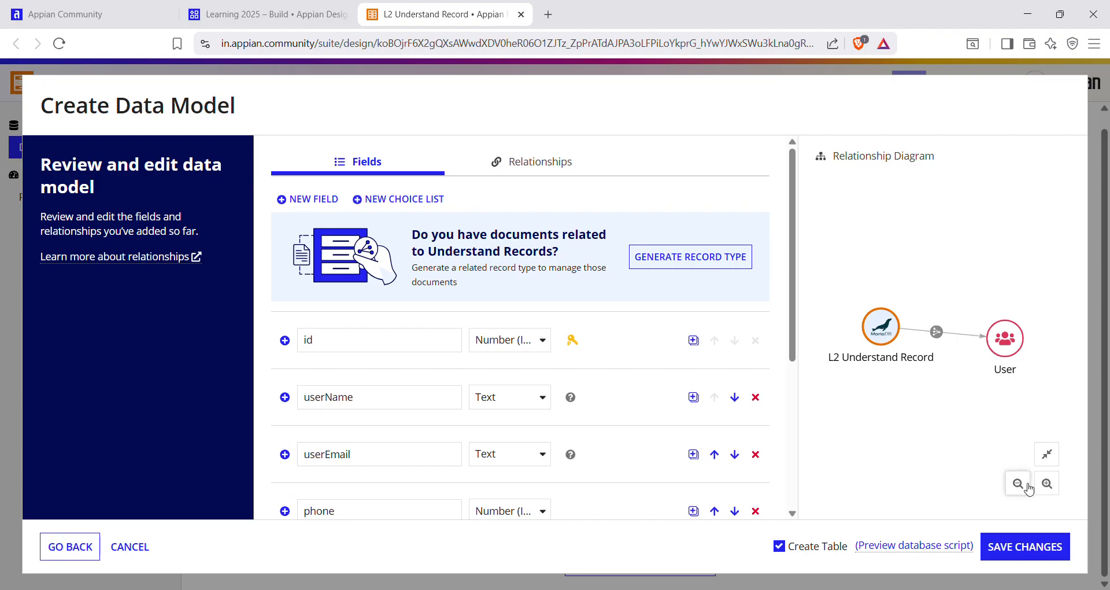
left_click_drag(828, 151, 959, 237)
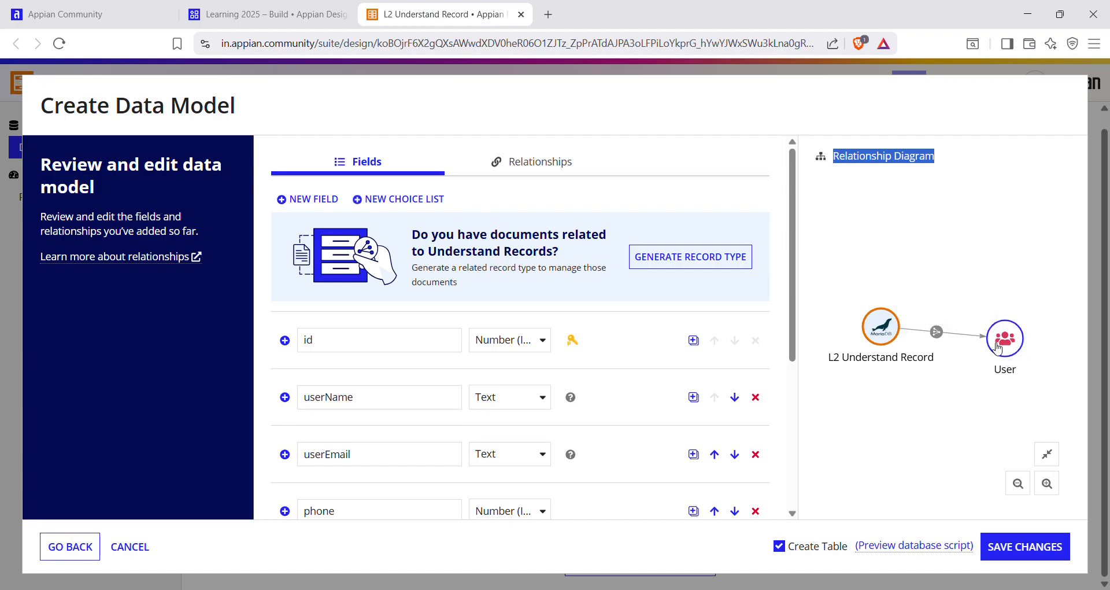
mouse_move(997, 346)
Save the data model changes with the Create Table option enabled.
left_click(779, 546)
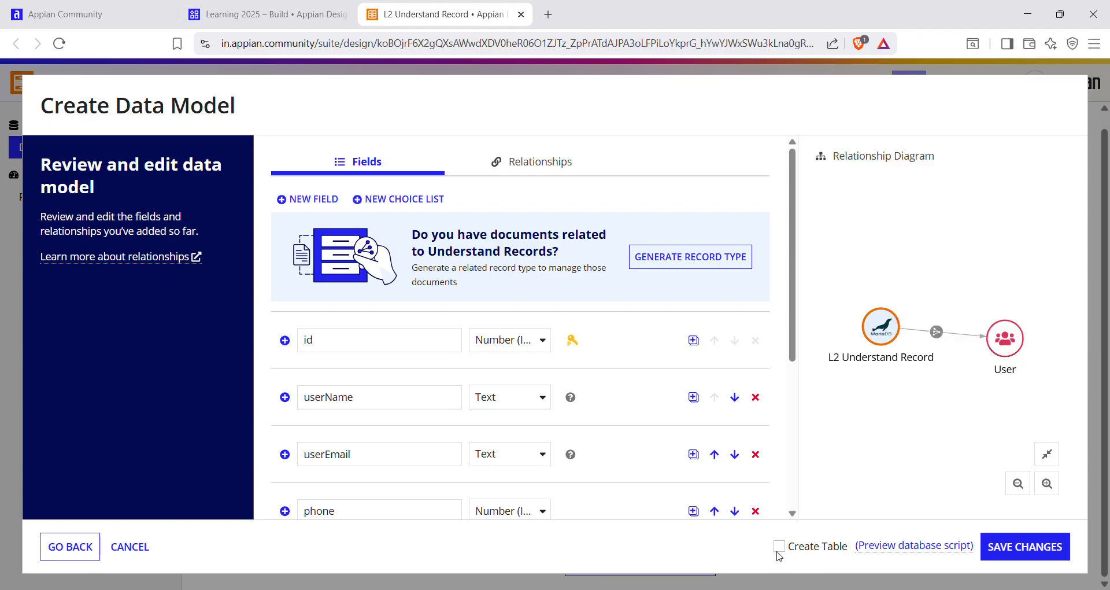
left_click(779, 548)
left_click(1020, 546)
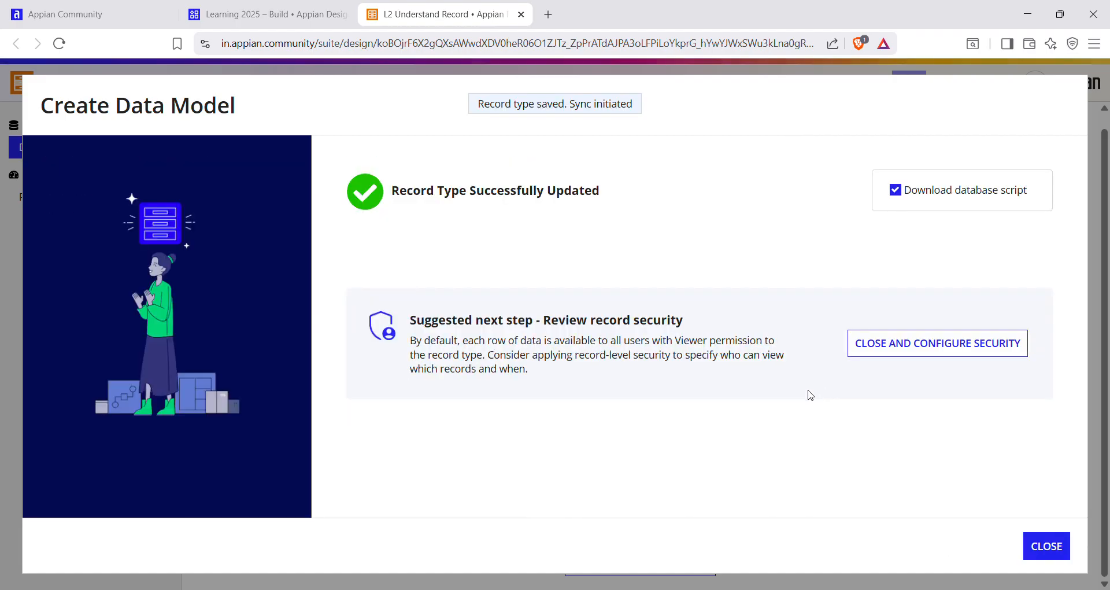
Close the data model wizard with Download database script enabled, and examine the saved record type's field names and types.
left_click_drag(398, 195, 601, 238)
left_click(602, 238)
left_click_drag(391, 192, 599, 206)
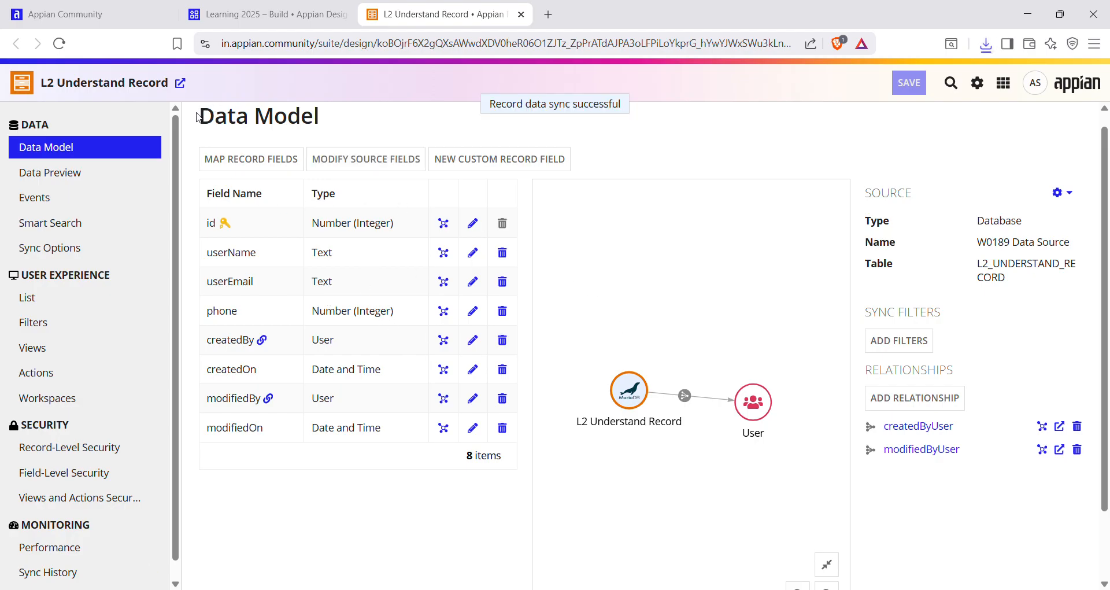
left_click_drag(200, 107, 583, 426)
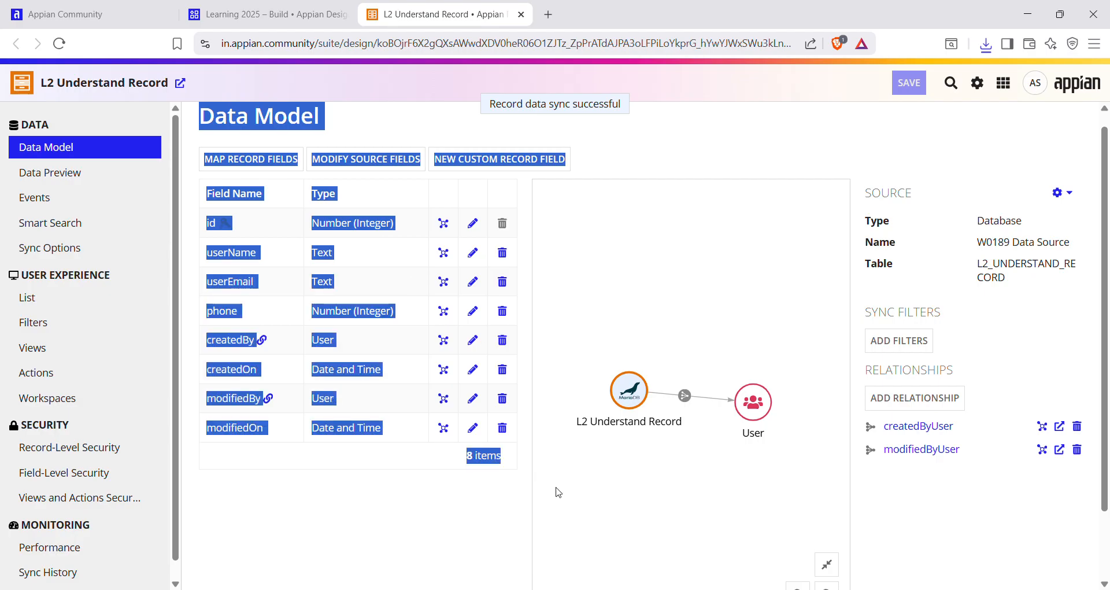
left_click(500, 503)
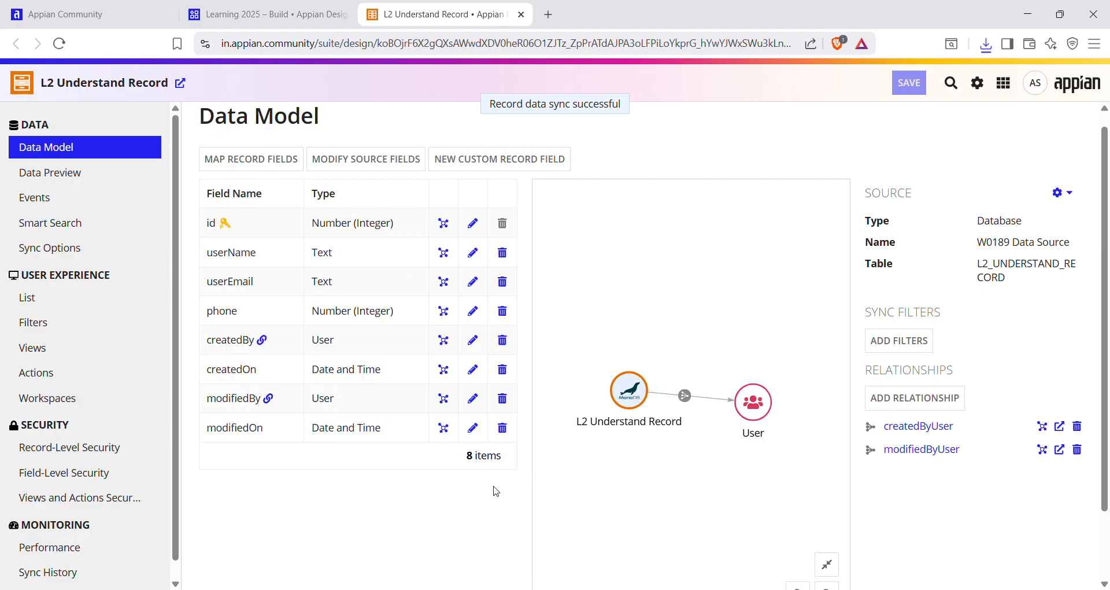